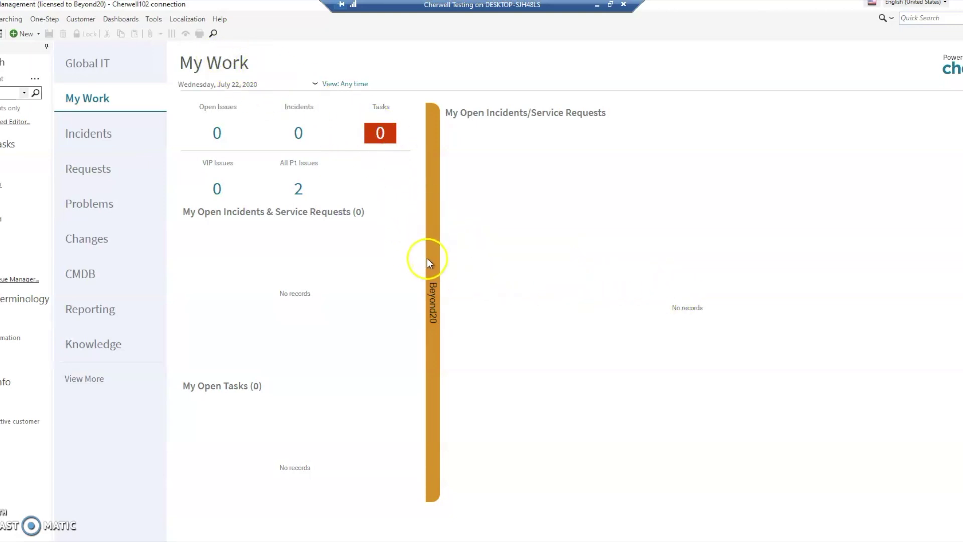
Expand and collapse the Beyond20 flyout three times, then bring up the dashboard's context menu
{"action": "left_click", "coordinate": [431, 308]}
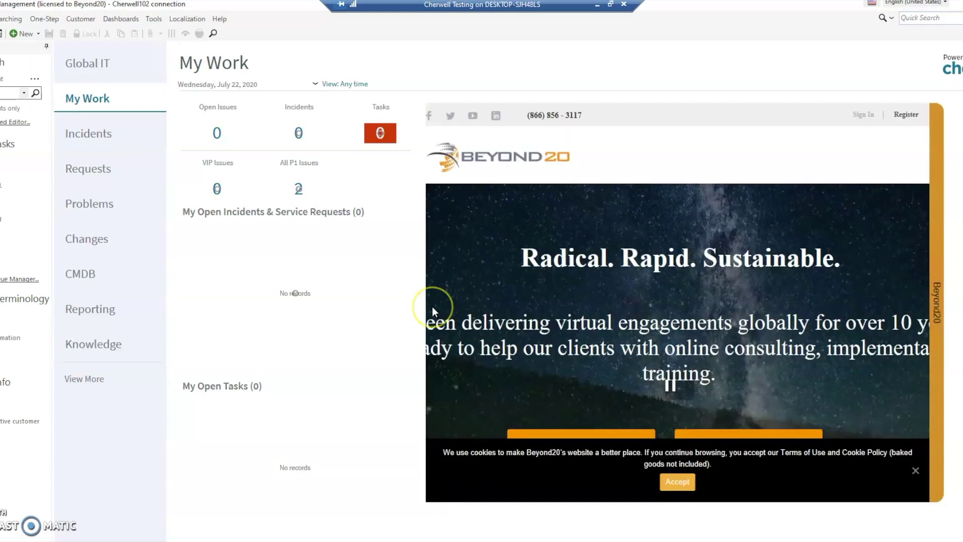
{"action": "left_click", "coordinate": [434, 309]}
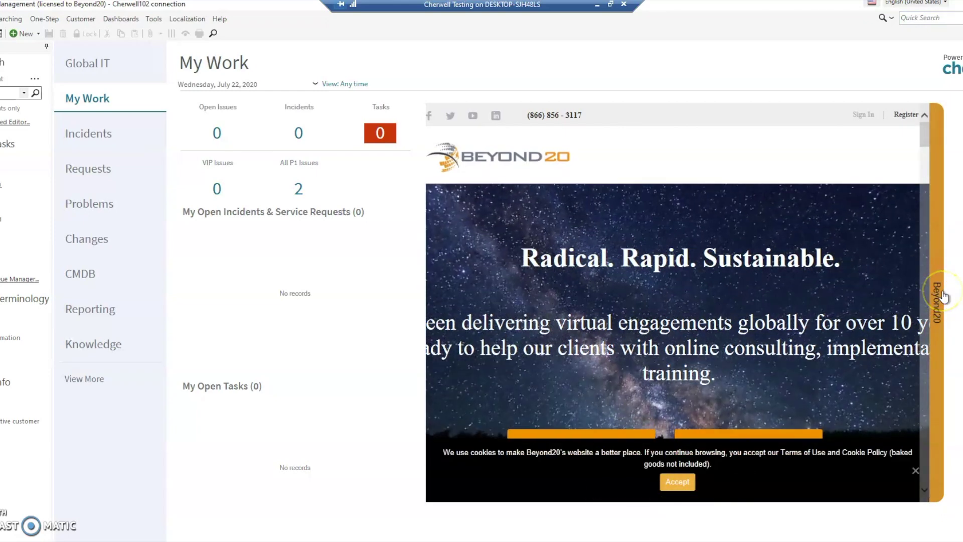
{"action": "left_click", "coordinate": [937, 301]}
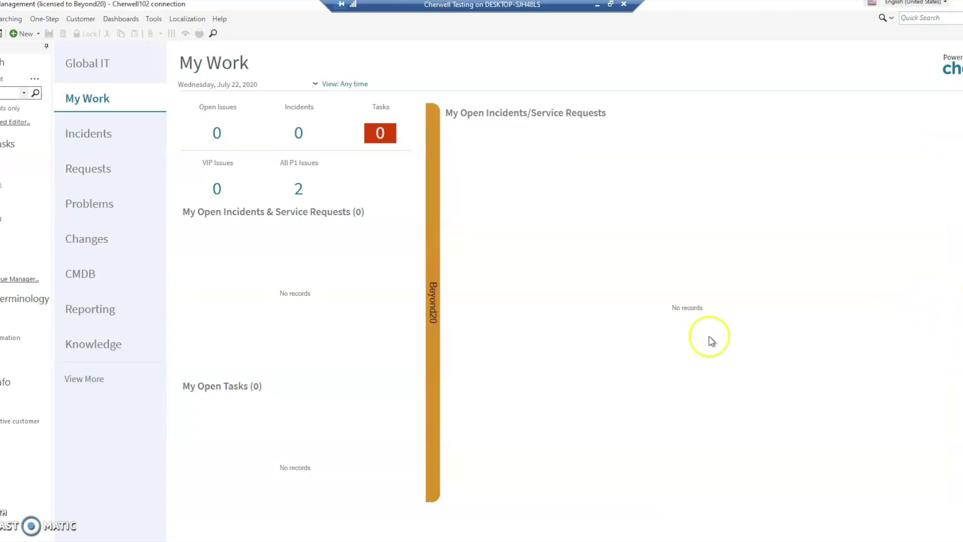
{"action": "left_click", "coordinate": [432, 314]}
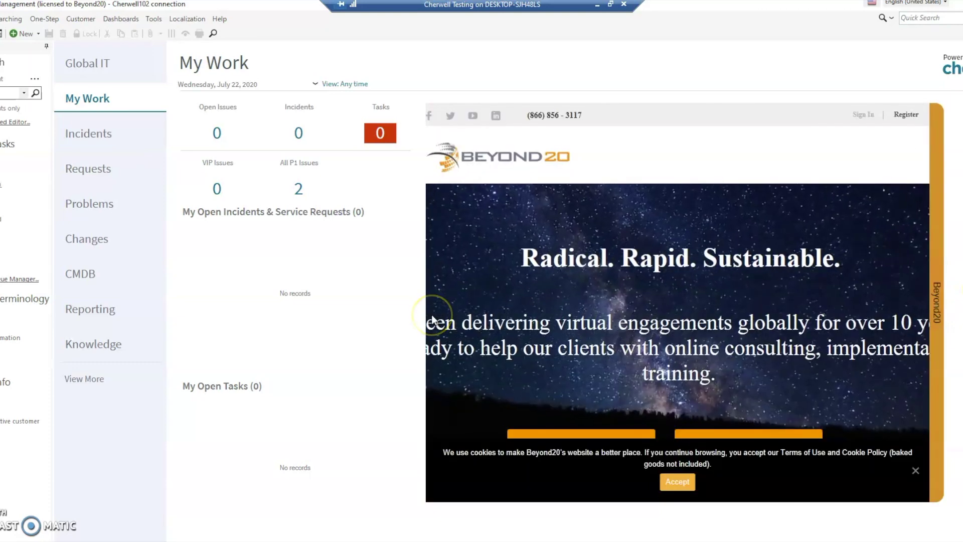
{"action": "left_click", "coordinate": [937, 274]}
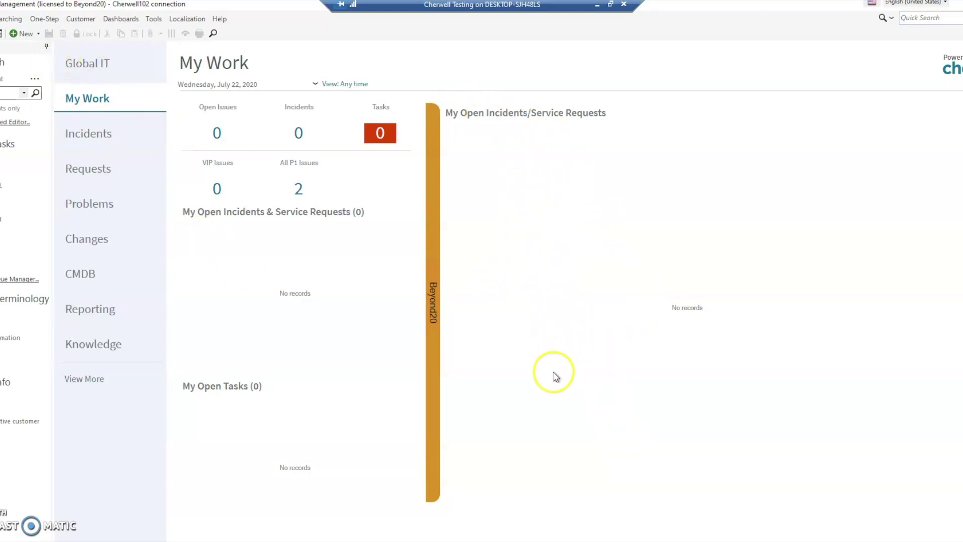
{"action": "left_click", "coordinate": [432, 189]}
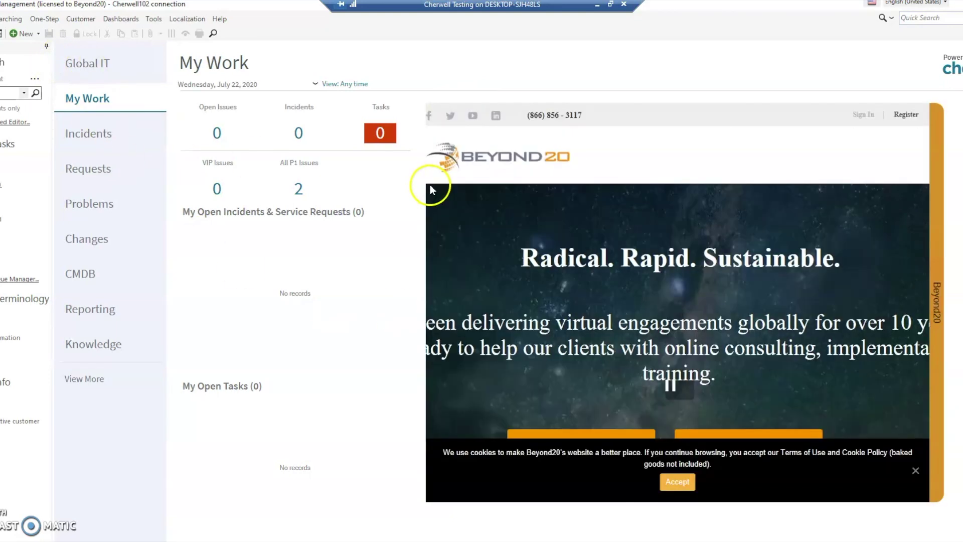
{"action": "left_click", "coordinate": [934, 237]}
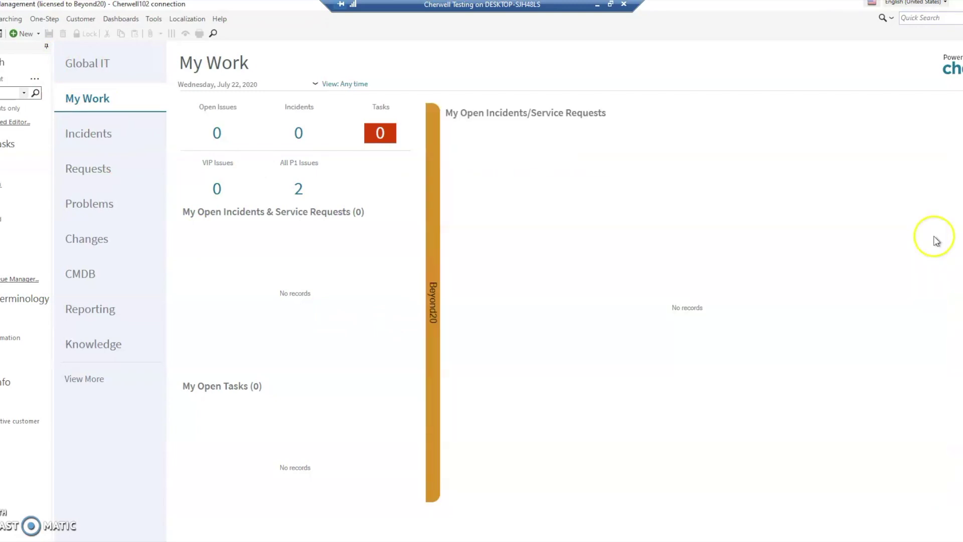
{"action": "right_click", "coordinate": [961, 153]}
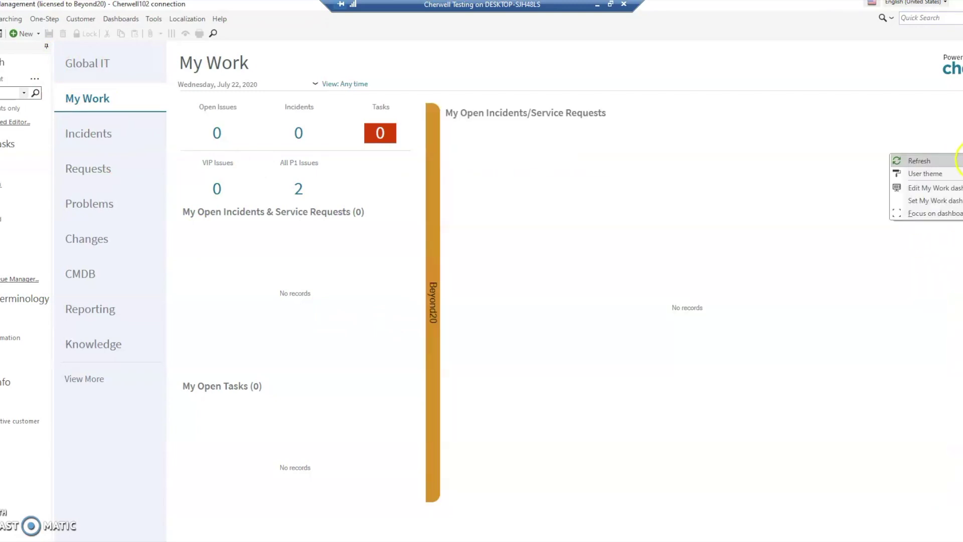
Edit the My Work dashboard and move the Dashboard Editor window fully into view
{"action": "left_click", "coordinate": [941, 191]}
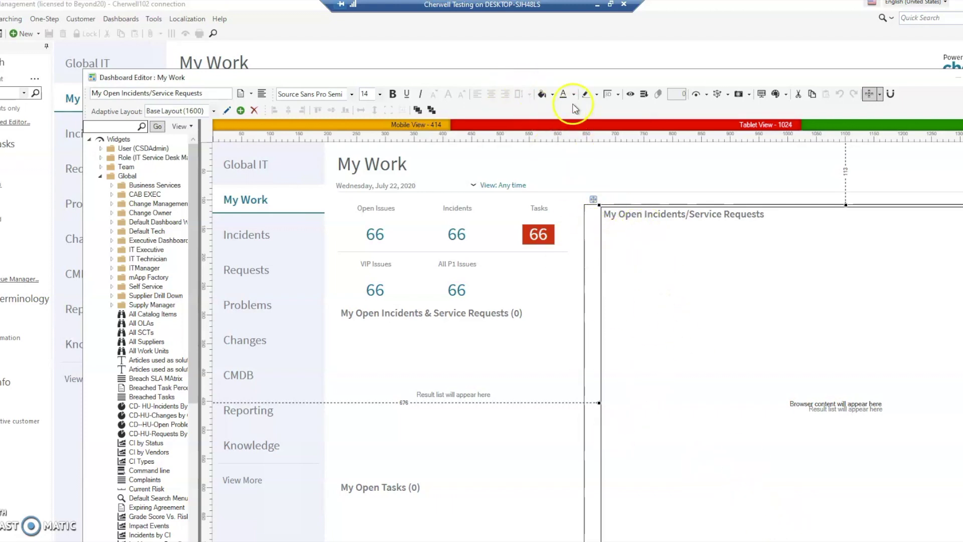
{"action": "left_click_drag", "start_coordinate": [562, 77], "coordinate": [496, 46]}
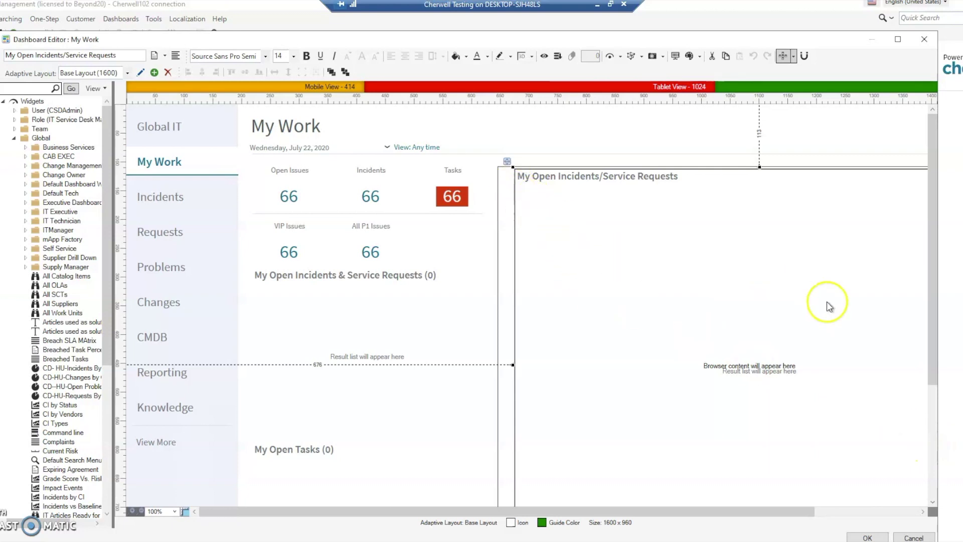
{"action": "left_click", "coordinate": [933, 408]}
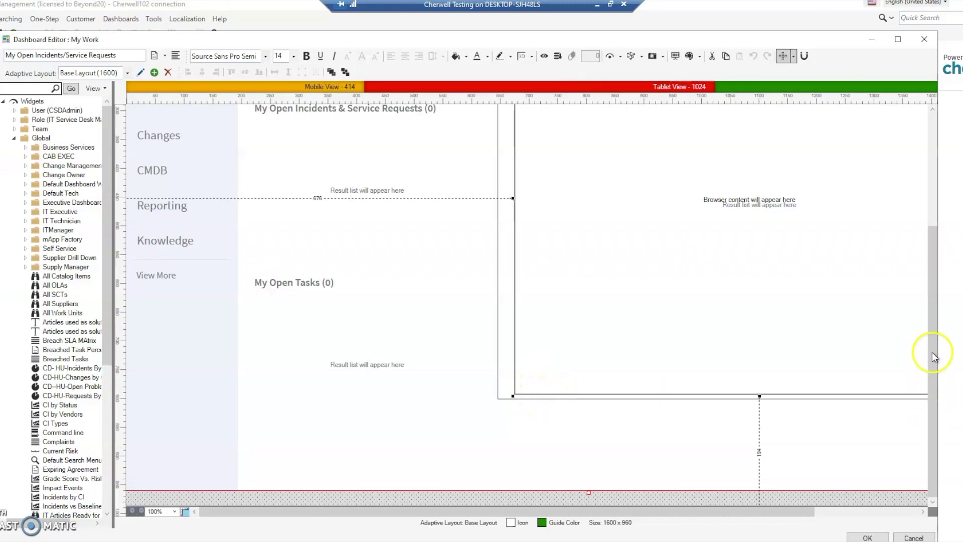
{"action": "left_click_drag", "start_coordinate": [930, 256], "coordinate": [930, 228]}
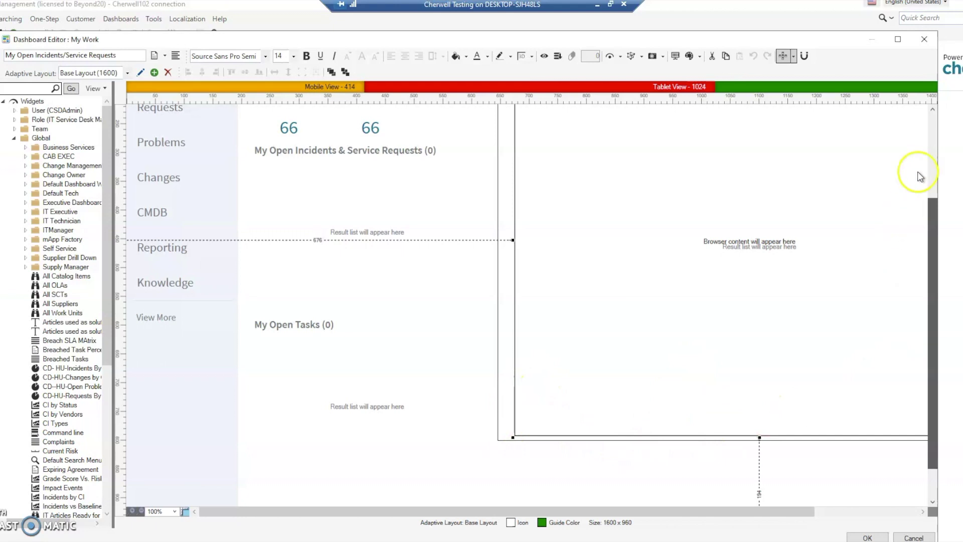
{"action": "left_click", "coordinate": [932, 128]}
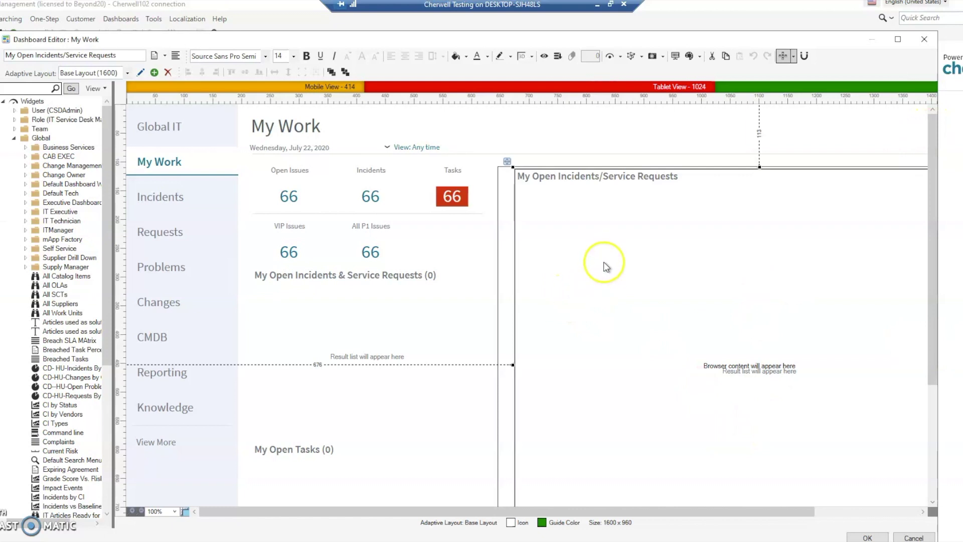
Review the My Open Incidents/Service Requests widget settings, close them unsaved, and select the Beyond20 flyout
{"action": "right_click", "coordinate": [628, 305]}
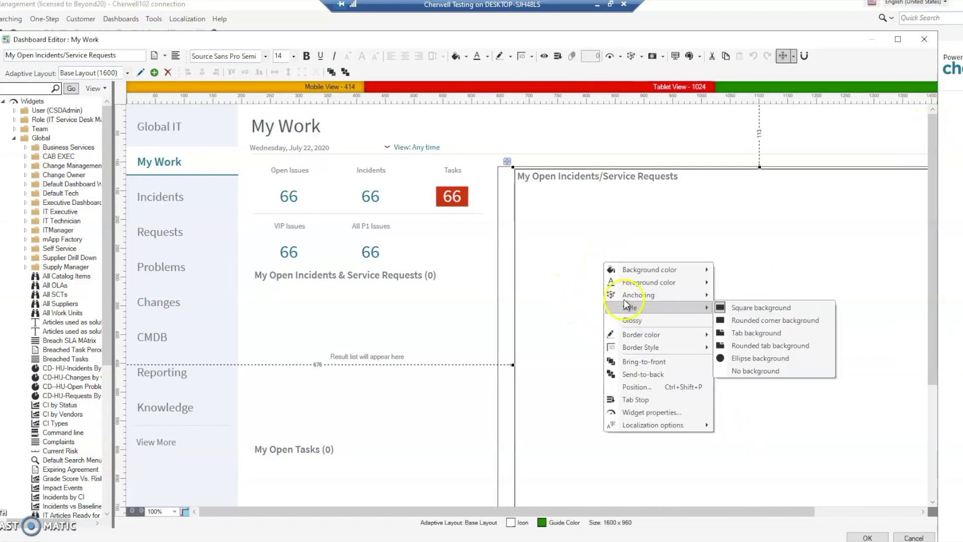
{"action": "left_click", "coordinate": [650, 413]}
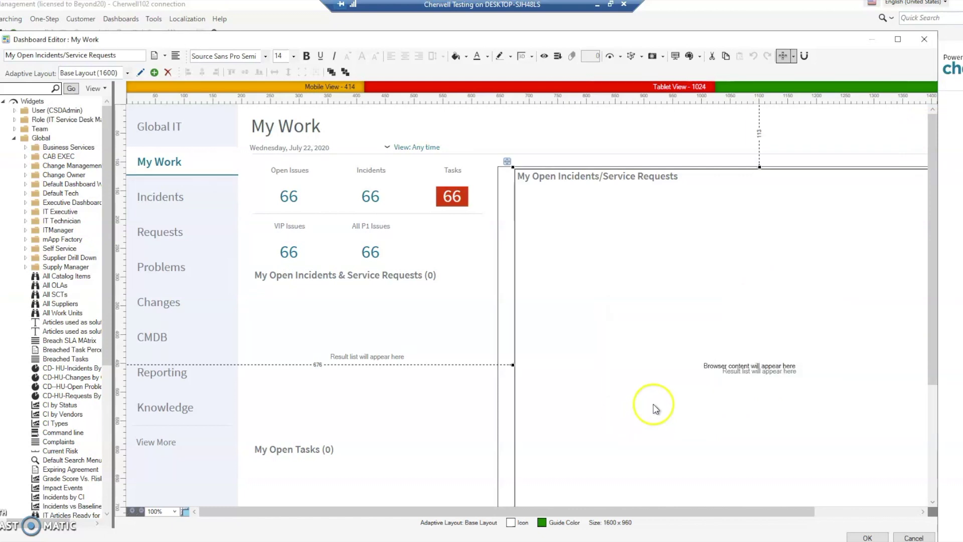
{"action": "double_click", "coordinate": [555, 191]}
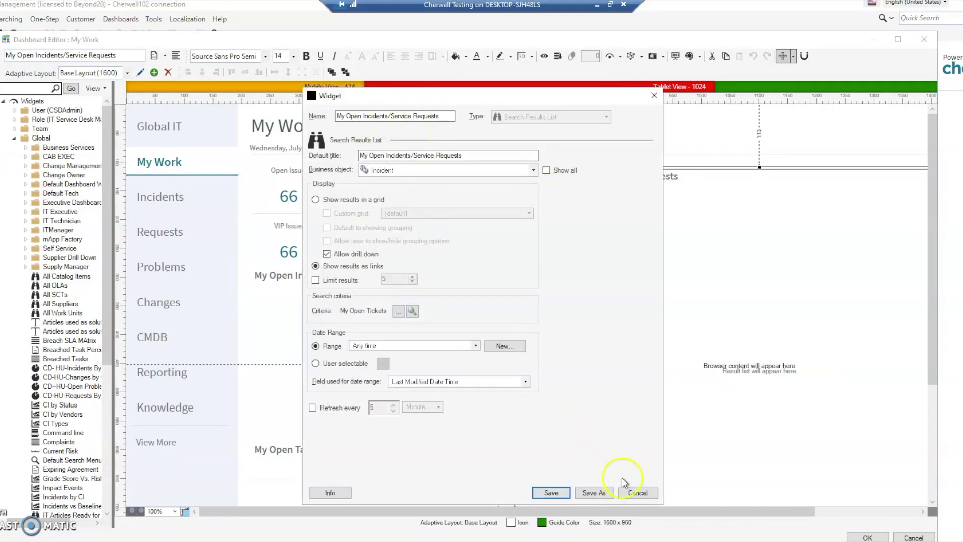
{"action": "left_click", "coordinate": [638, 493]}
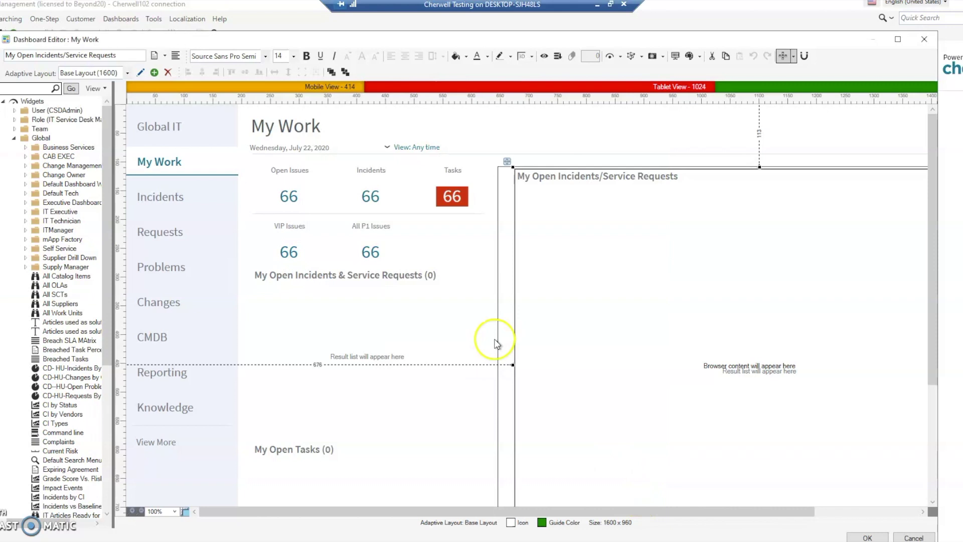
{"action": "left_click", "coordinate": [507, 304]}
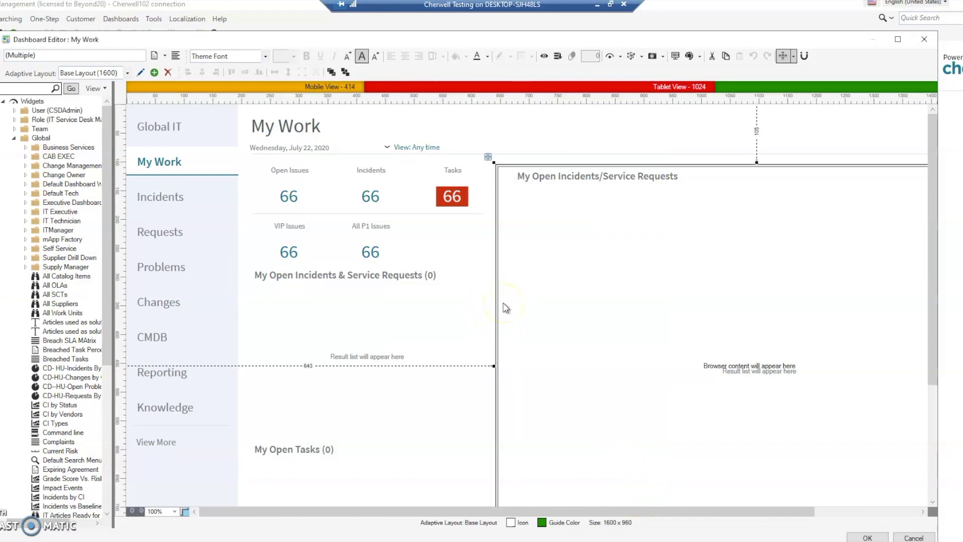
Give the Beyond20 flyout widget a custom orange tab colour, RGB 220/145/41
{"action": "right_click", "coordinate": [506, 308]}
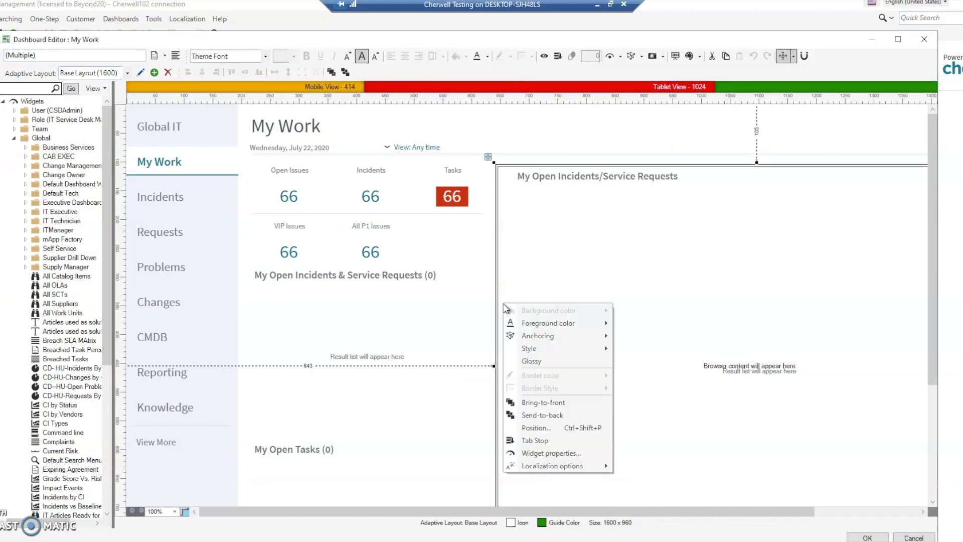
{"action": "left_click", "coordinate": [550, 453]}
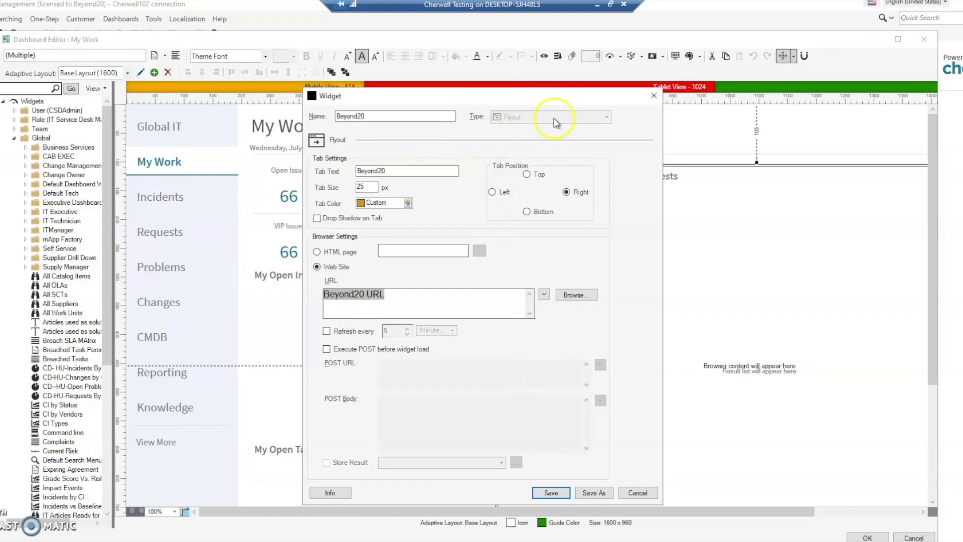
{"action": "left_click", "coordinate": [382, 172]}
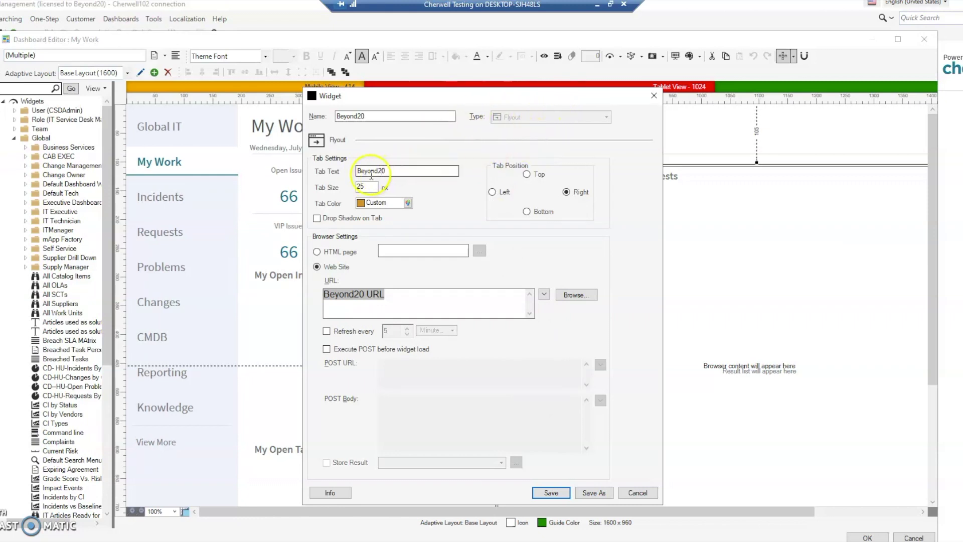
{"action": "left_click", "coordinate": [408, 203]}
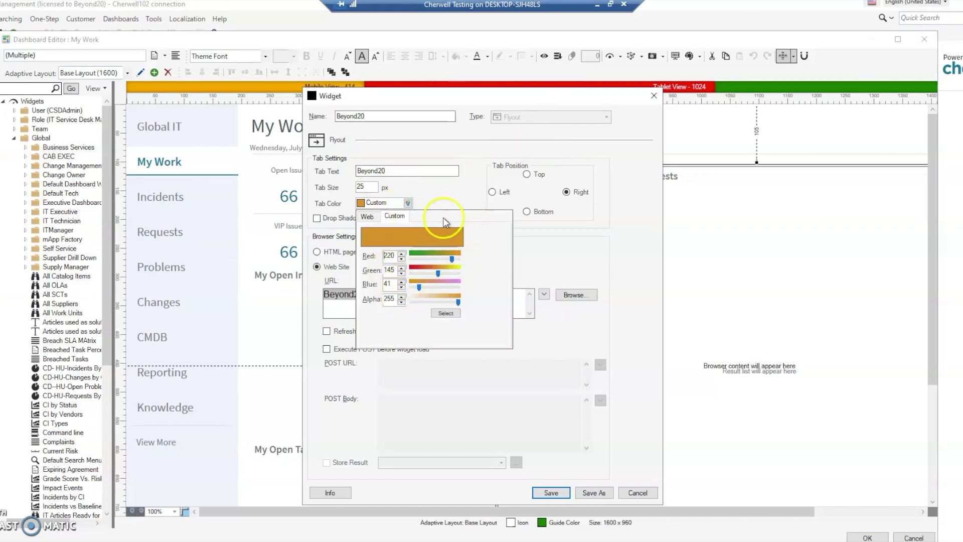
{"action": "left_click", "coordinate": [395, 199]}
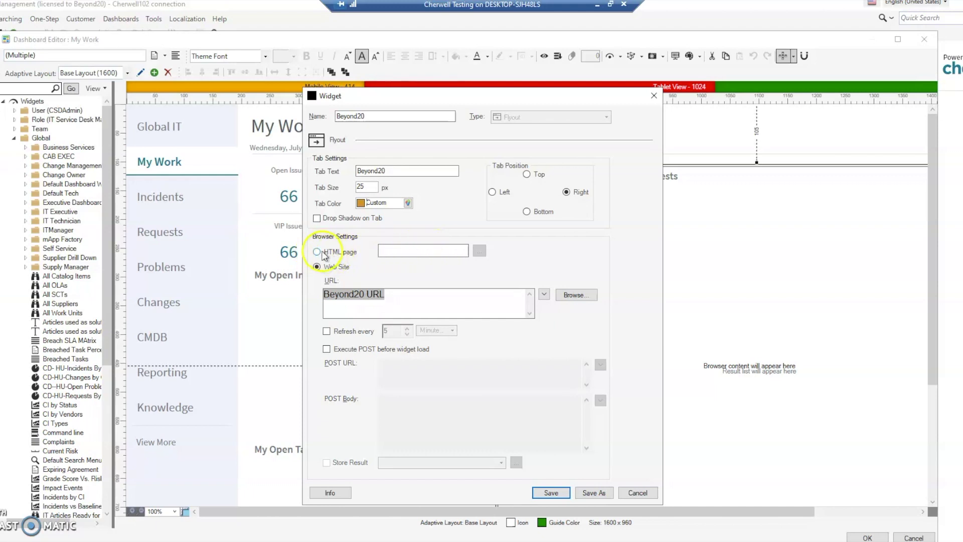
Inspect the URL field's insertable values and token options, then close the Beyond20 widget settings
{"action": "right_click", "coordinate": [414, 309]}
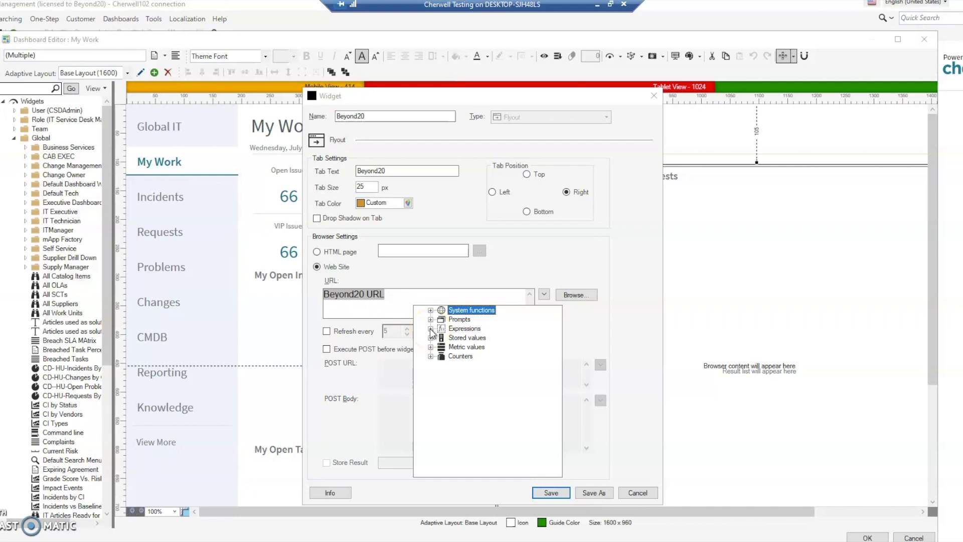
{"action": "left_click", "coordinate": [333, 296]}
{"action": "left_click", "coordinate": [403, 306]}
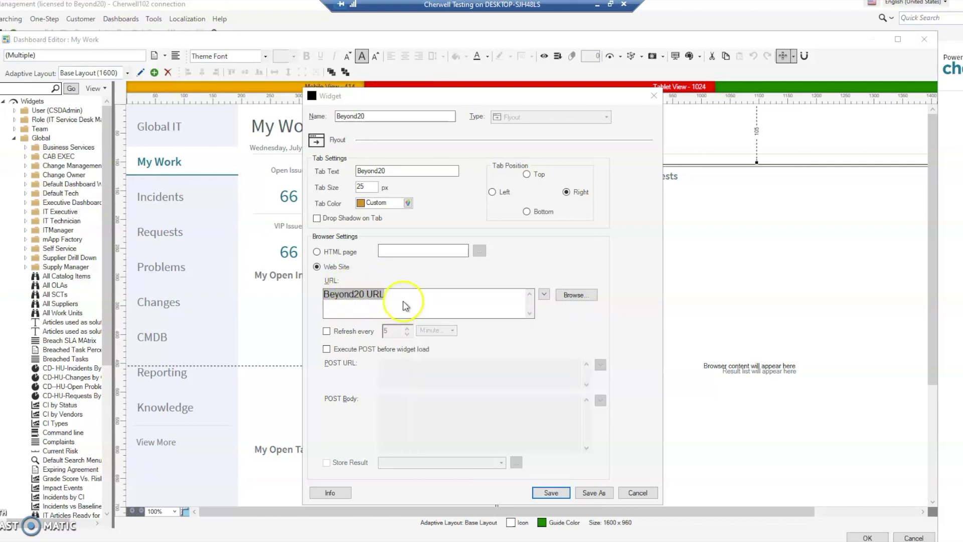
{"action": "right_click", "coordinate": [369, 299]}
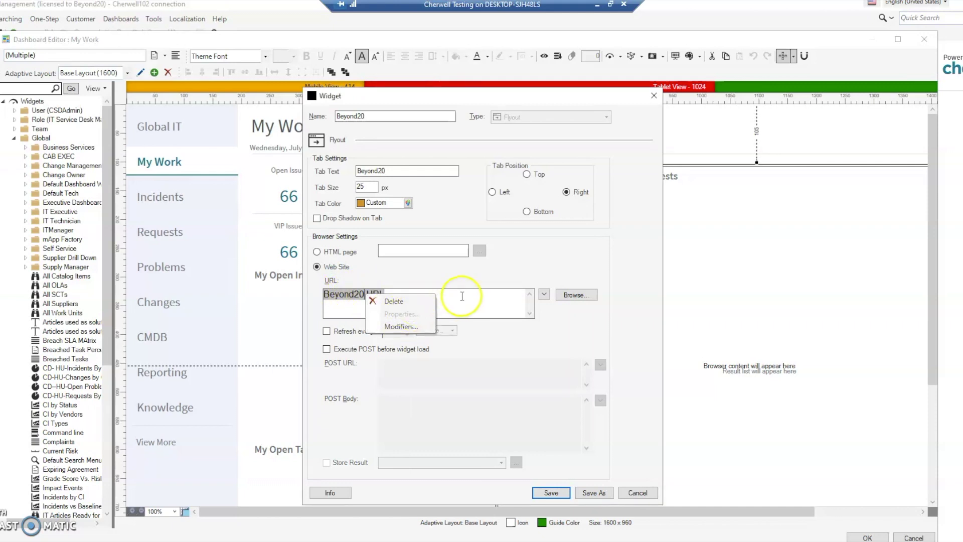
{"action": "key", "text": "Escape"}
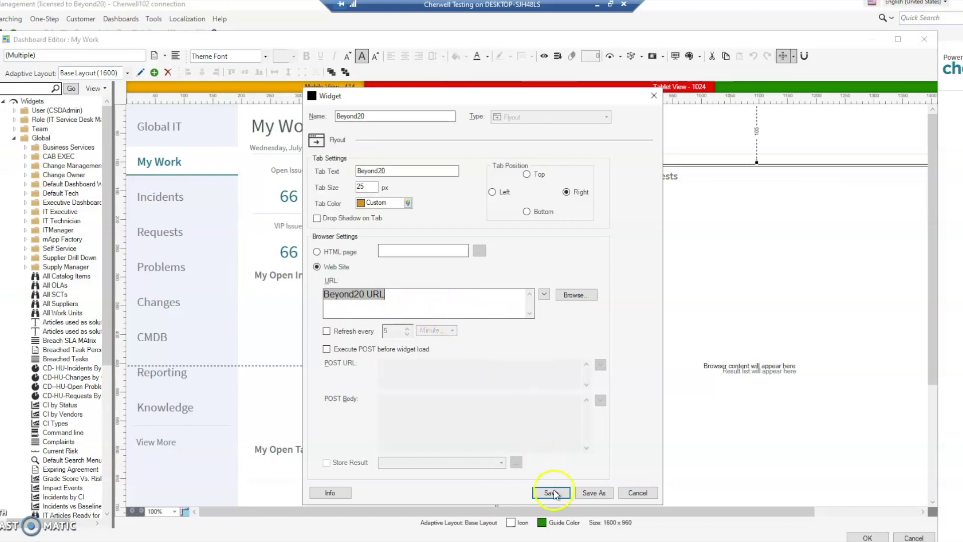
{"action": "left_click", "coordinate": [639, 493]}
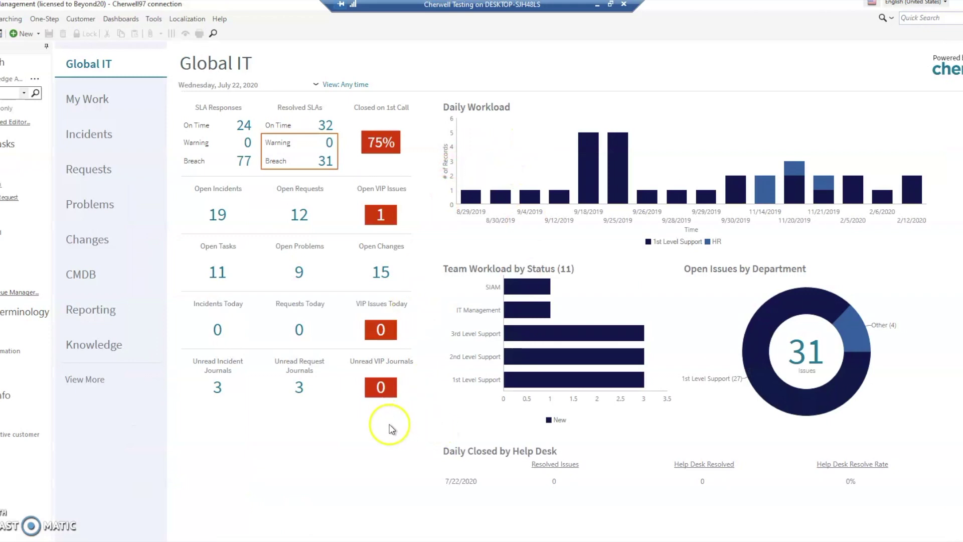
Open the Widget Manager from the Dashboards menu and start a new browser widget
{"action": "left_click", "coordinate": [122, 20]}
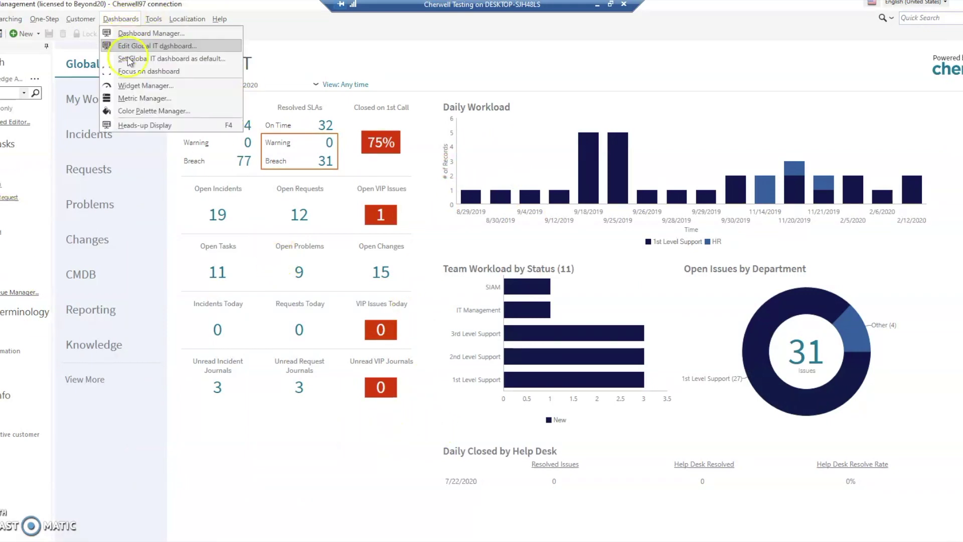
{"action": "left_click", "coordinate": [146, 85]}
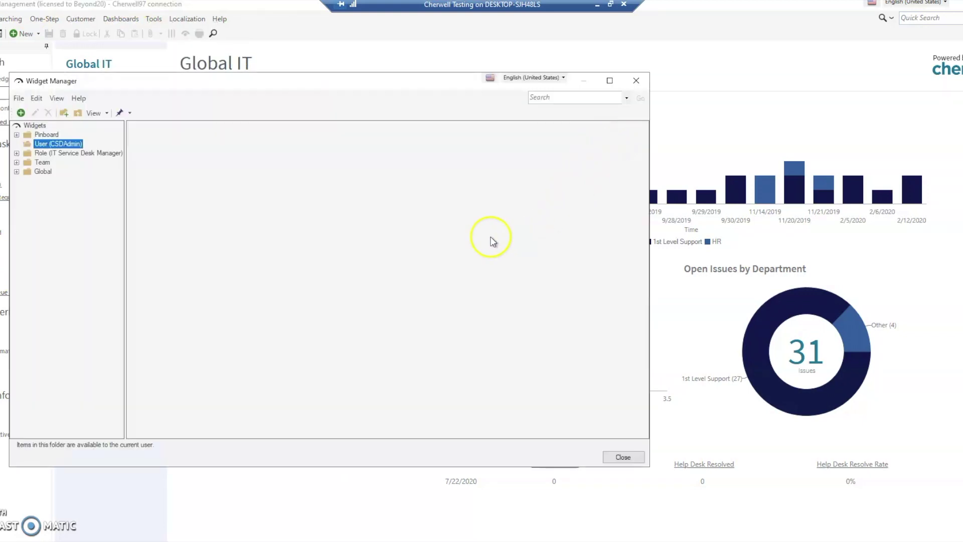
{"action": "right_click", "coordinate": [222, 169]}
{"action": "left_click", "coordinate": [245, 176]}
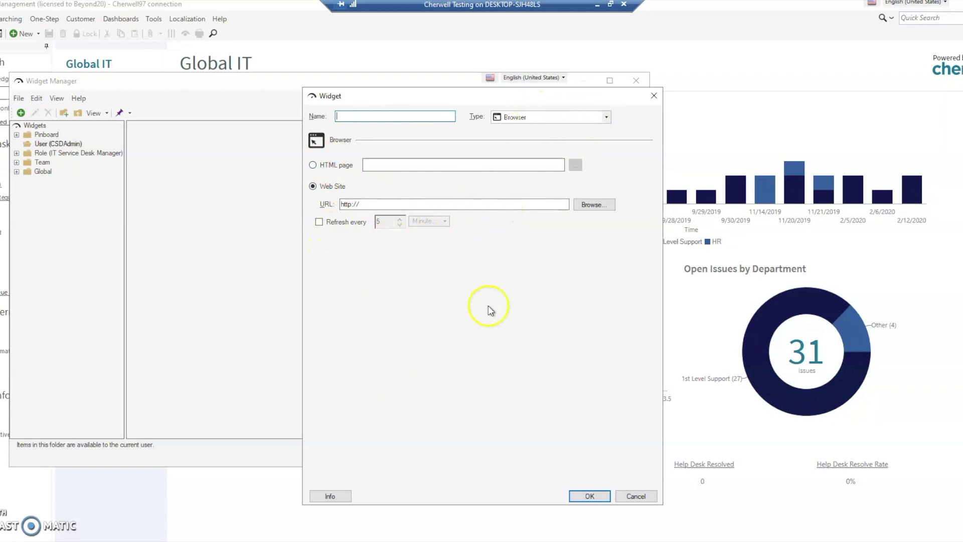
Browse the widget Type list, then cancel the new widget and close the Widget Manager
{"action": "left_click", "coordinate": [607, 119]}
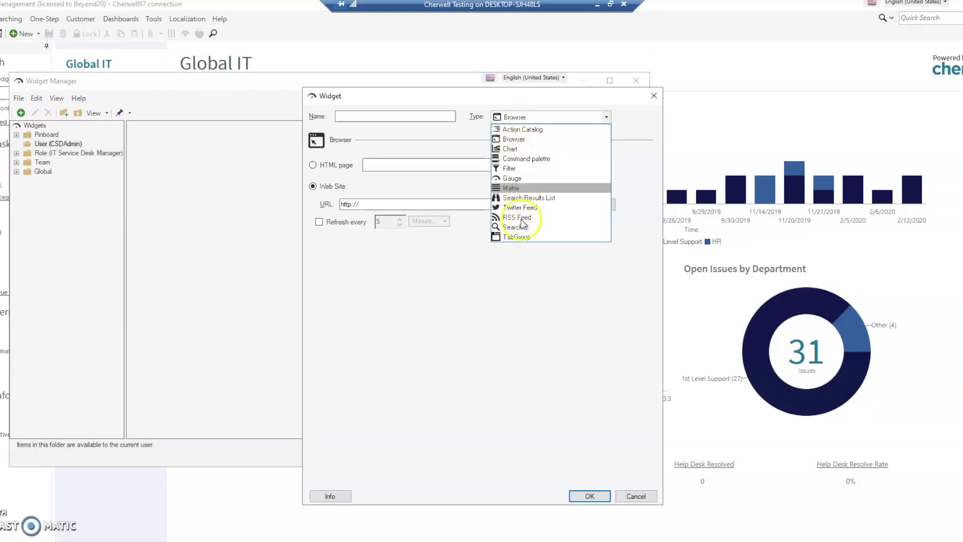
{"action": "left_click", "coordinate": [432, 260]}
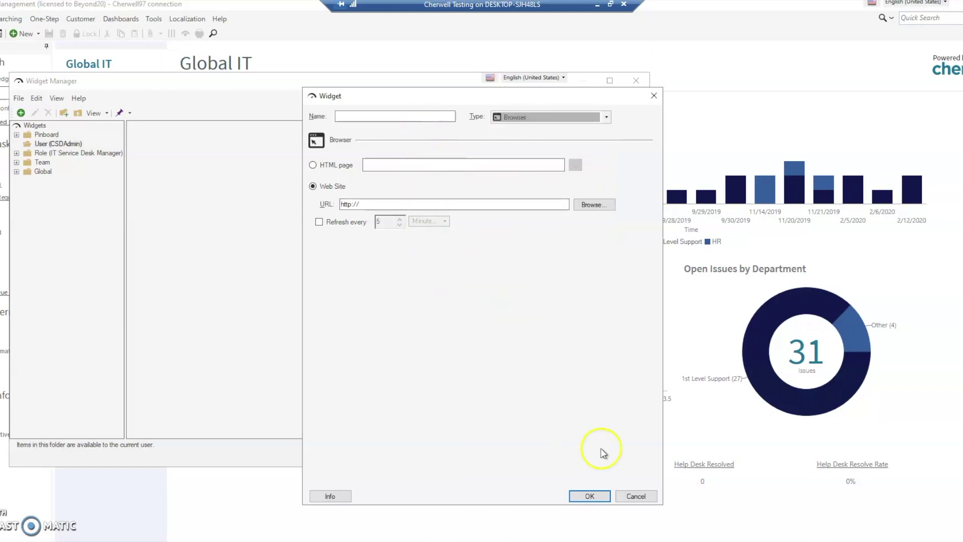
{"action": "left_click", "coordinate": [636, 497]}
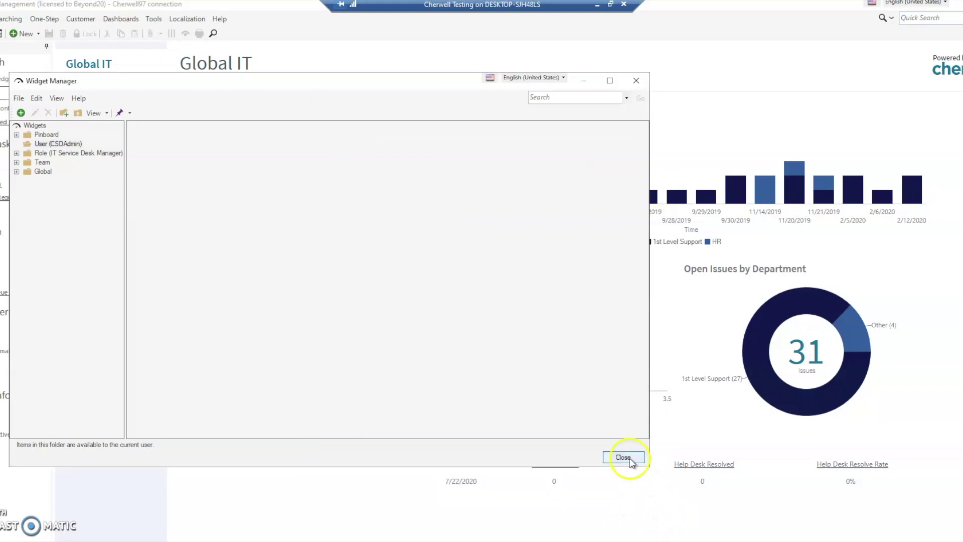
{"action": "left_click", "coordinate": [630, 460]}
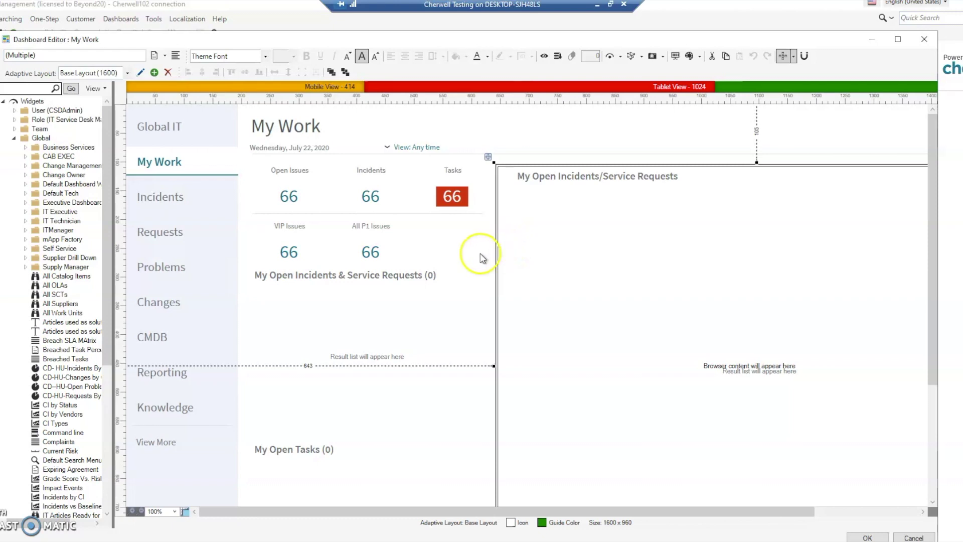
Select the My Open Incidents/Service Requests widget, undoing an accidental move with Ctrl+Z
{"action": "left_click", "coordinate": [486, 286]}
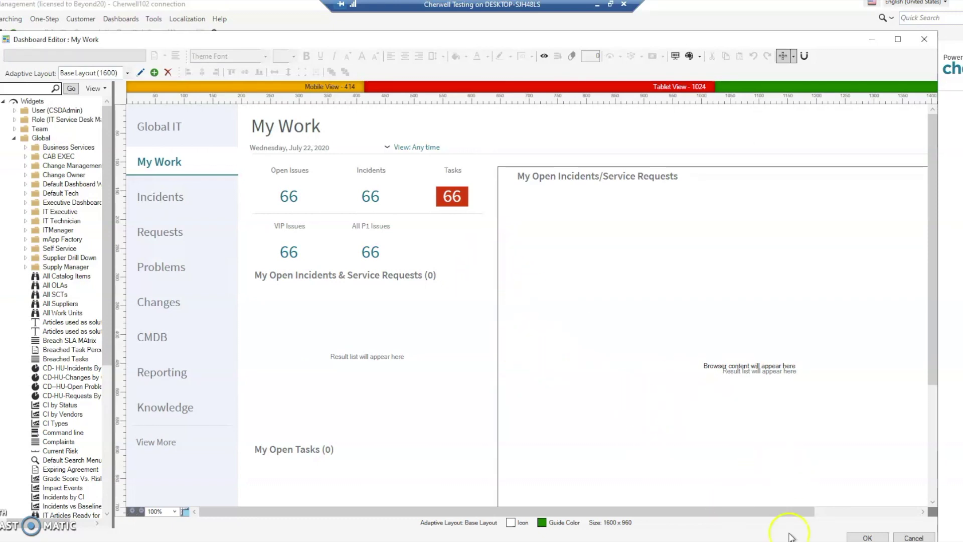
{"action": "left_click", "coordinate": [504, 404]}
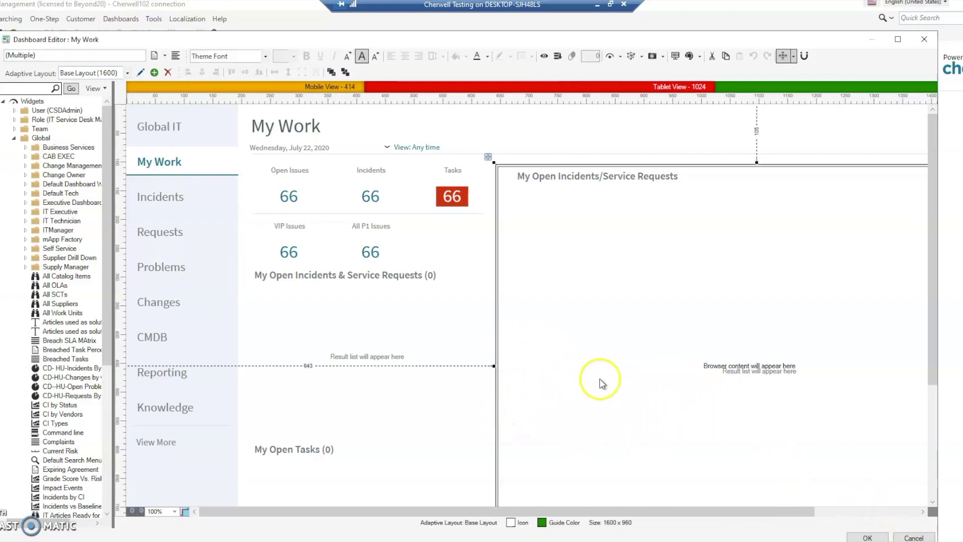
{"action": "left_click_drag", "start_coordinate": [617, 381], "coordinate": [612, 341]}
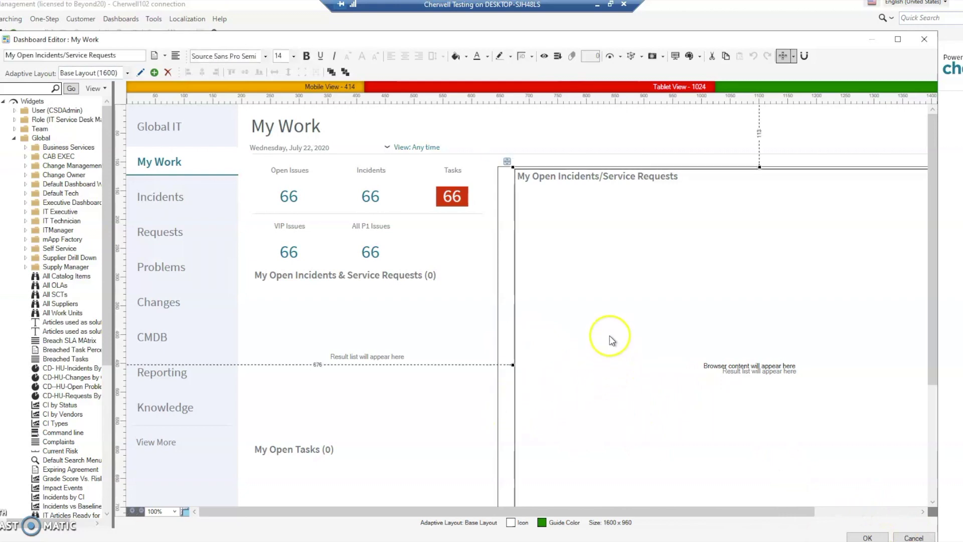
{"action": "key", "text": "ctrl+z"}
Set the Beyond20 flyout's Tab Position to Left, save it, and close the Dashboard Editor
{"action": "right_click", "coordinate": [505, 241]}
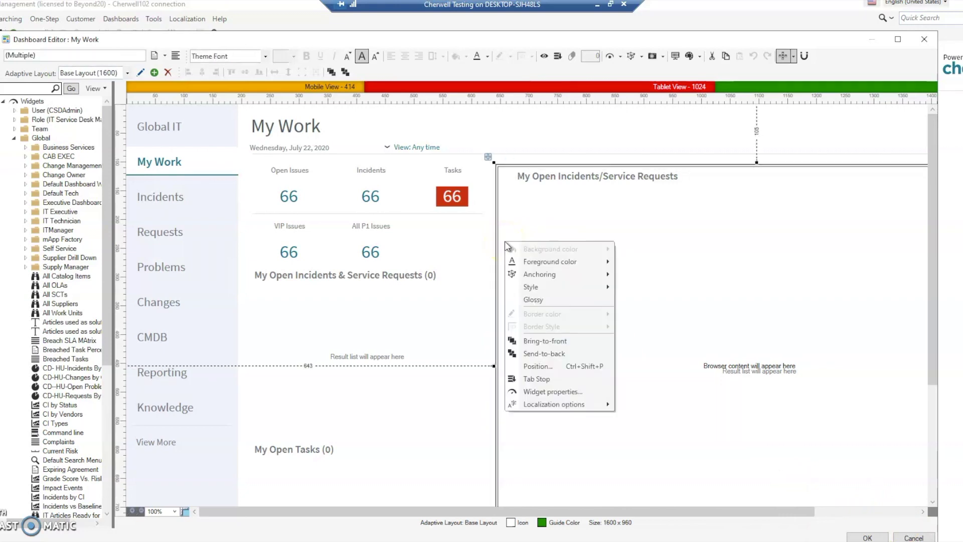
{"action": "left_click", "coordinate": [553, 392]}
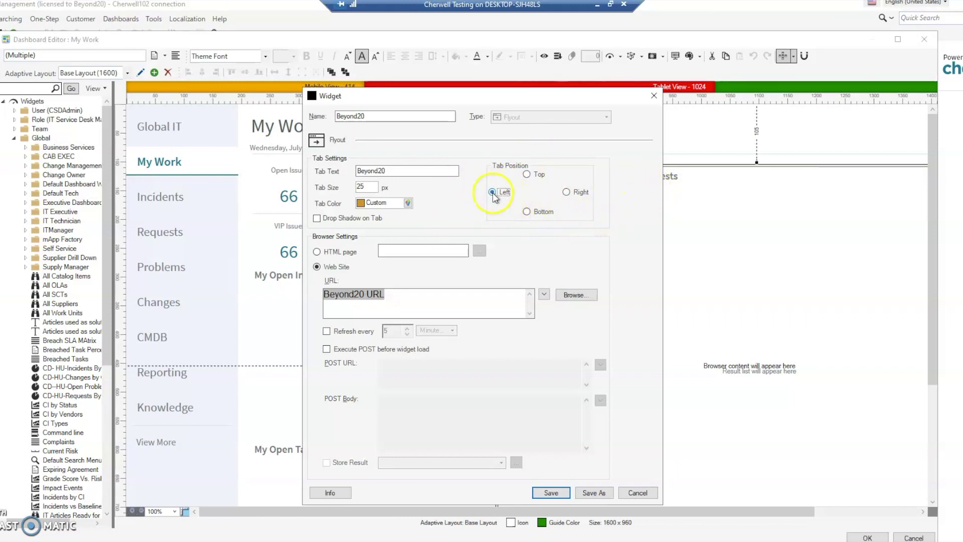
{"action": "left_click", "coordinate": [560, 494]}
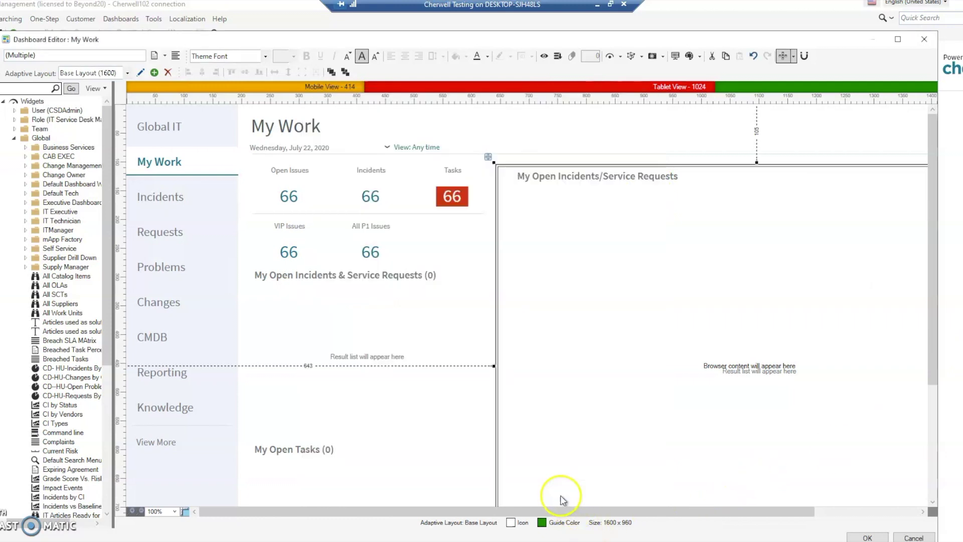
{"action": "left_click", "coordinate": [868, 537]}
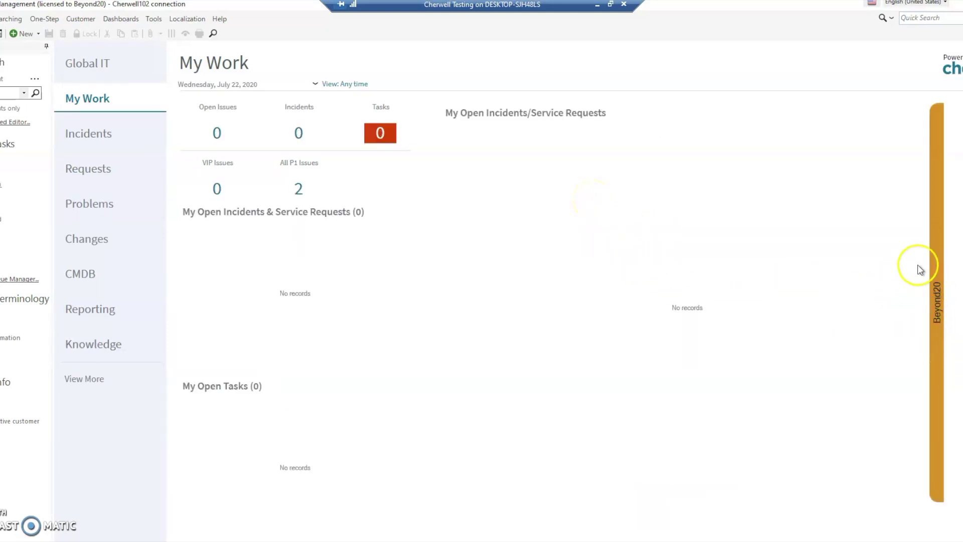
Slide open the orange Beyond20 flyout to show the Beyond20 website over the incidents area
{"action": "left_click", "coordinate": [937, 268]}
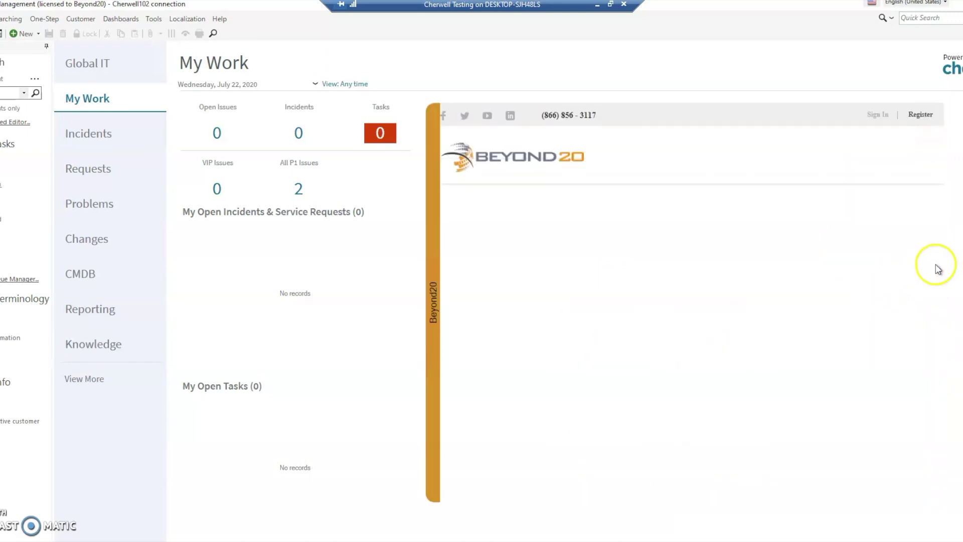